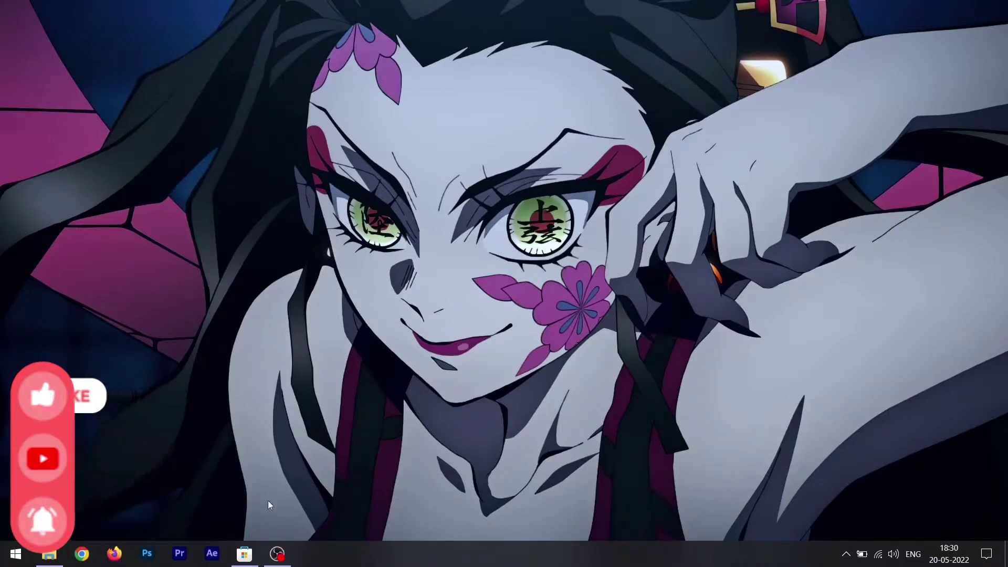
Step: Bring back the Auto Dark Mode Store page and browse its screenshots full size
click(244, 554)
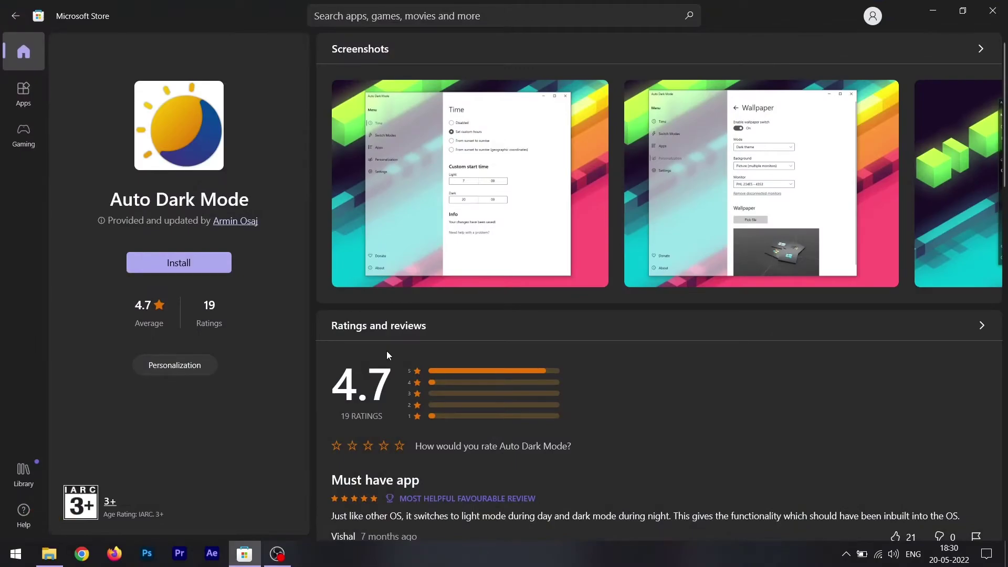
click(541, 212)
click(979, 277)
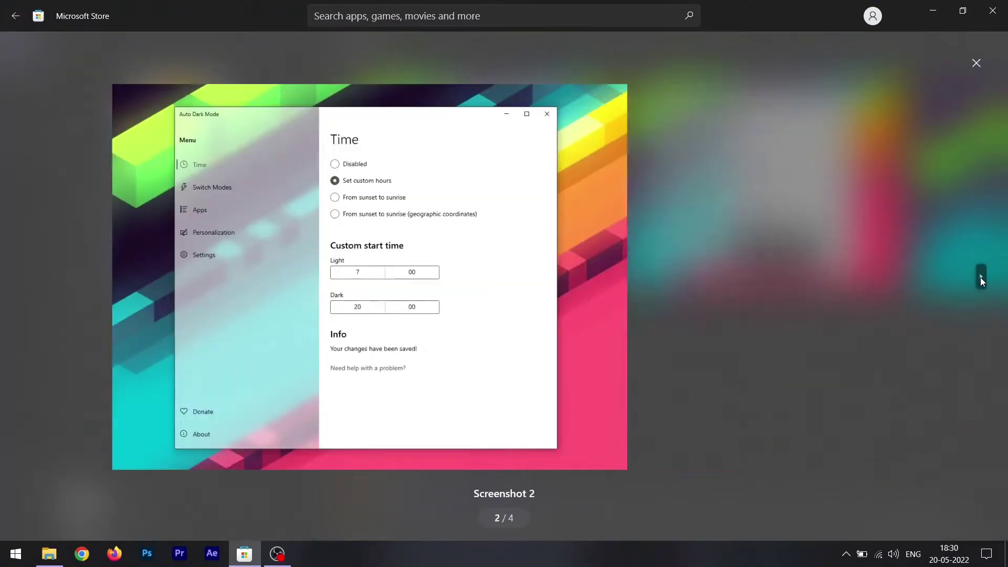
click(979, 277)
click(980, 277)
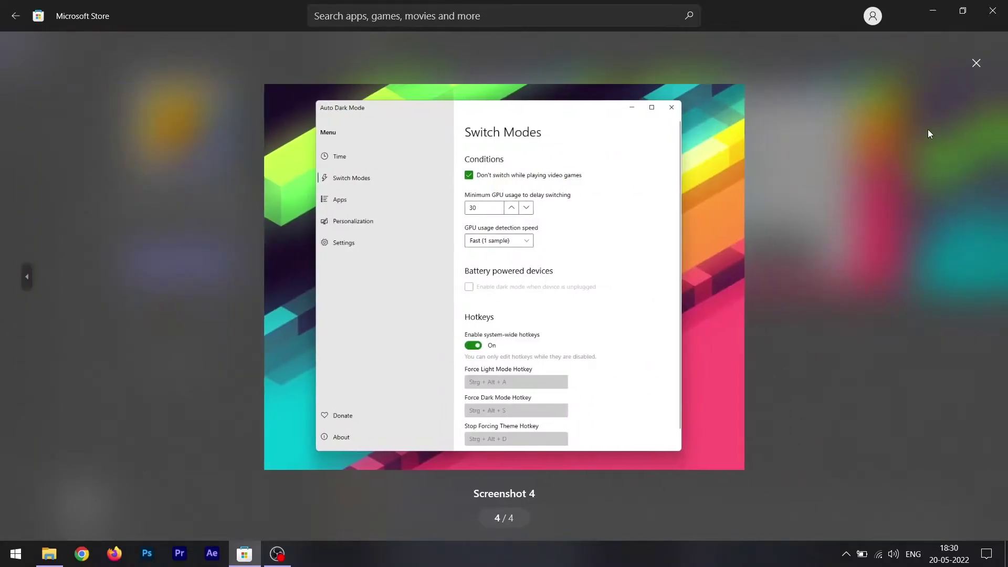
click(975, 62)
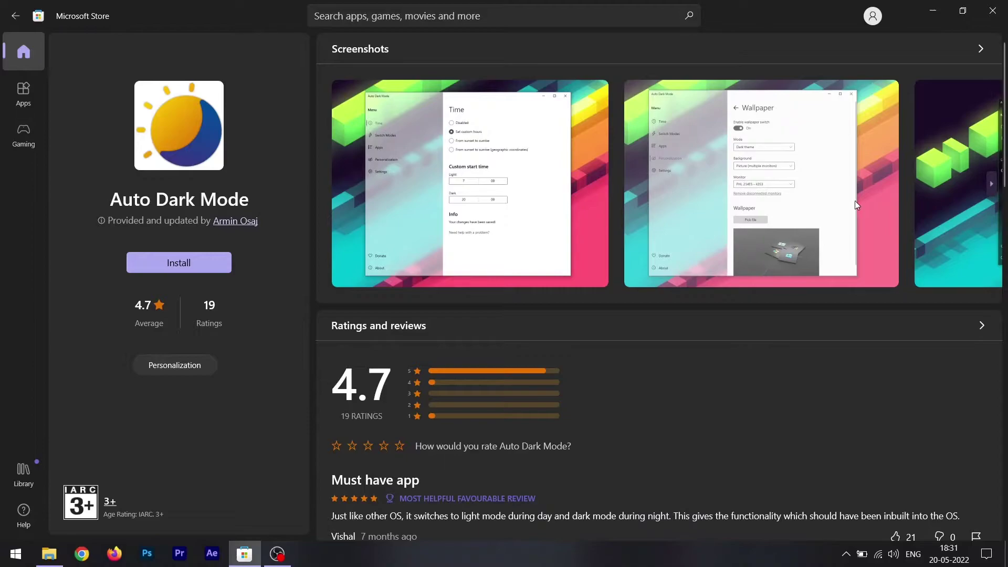
Step: Launch Auto Dark Mode from the hidden tray icons and move its window slightly right
click(931, 15)
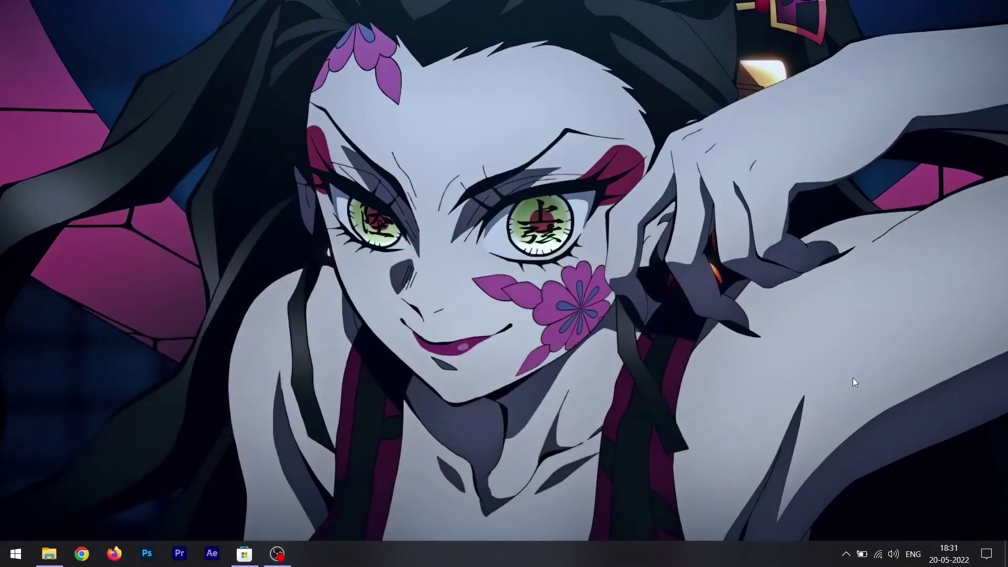
click(846, 552)
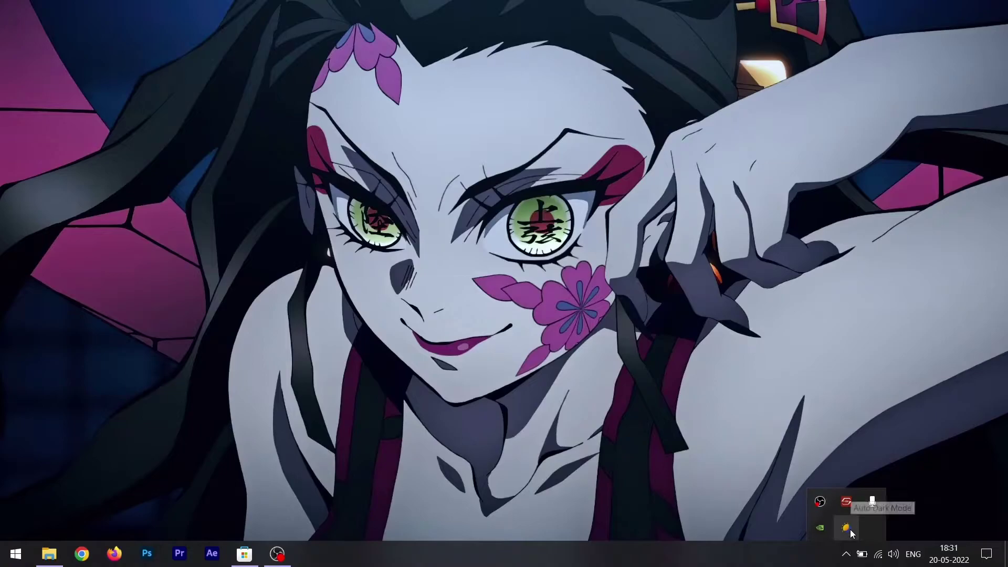
click(849, 529)
click(845, 553)
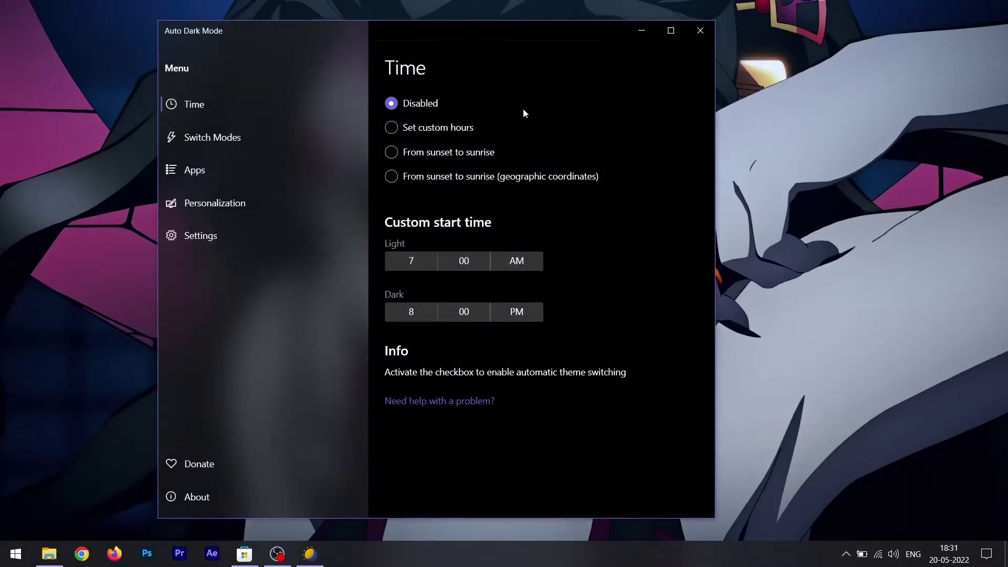
drag(479, 35, 536, 37)
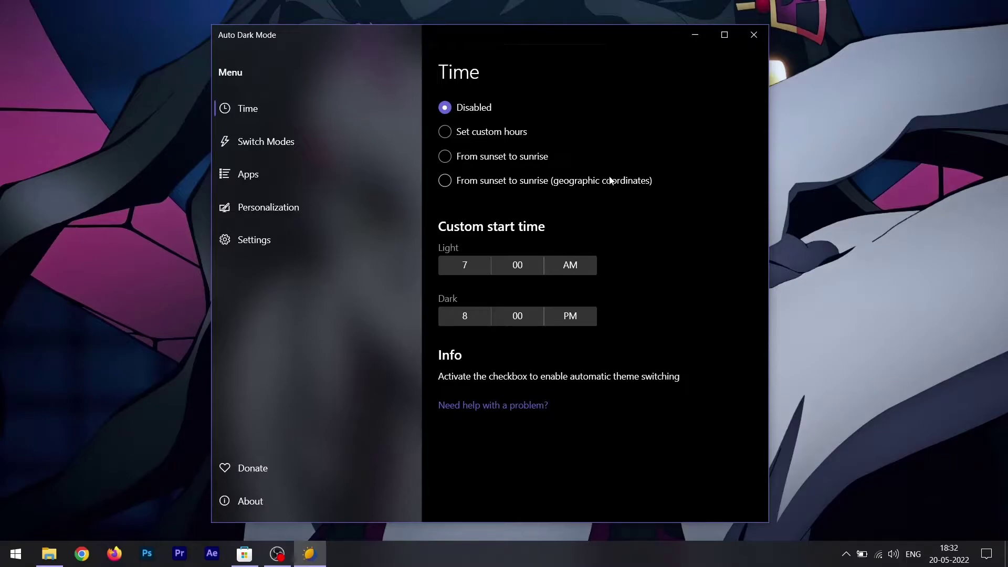
Step: Switch to custom hours and check the light and dark start times, keeping 8:00 PM
click(475, 131)
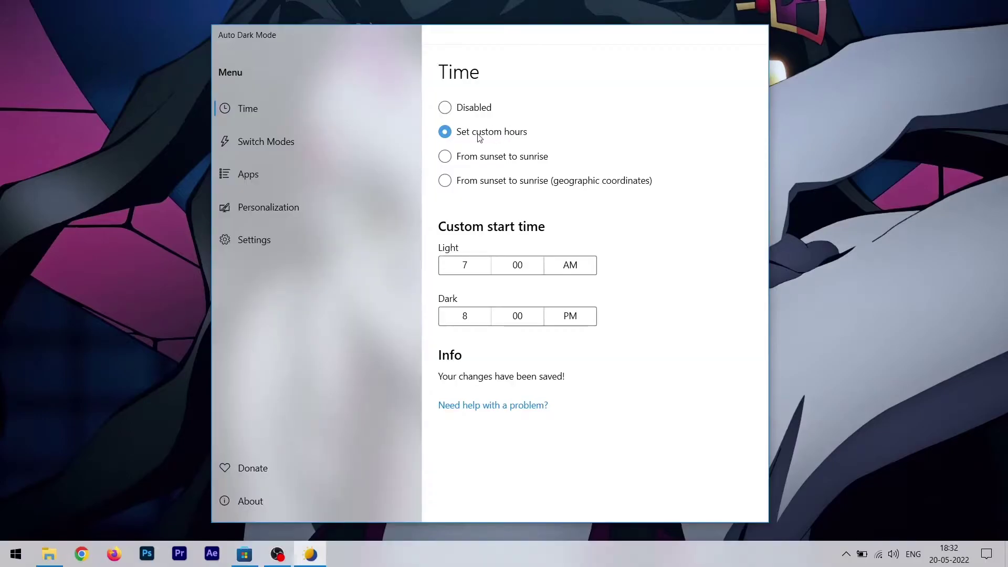
click(483, 266)
click(641, 304)
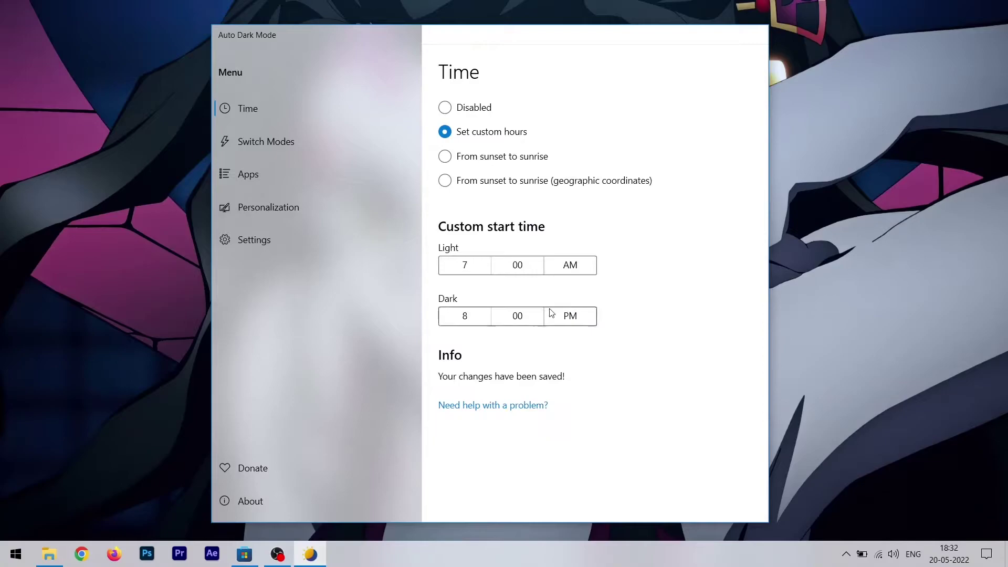
click(531, 310)
click(622, 290)
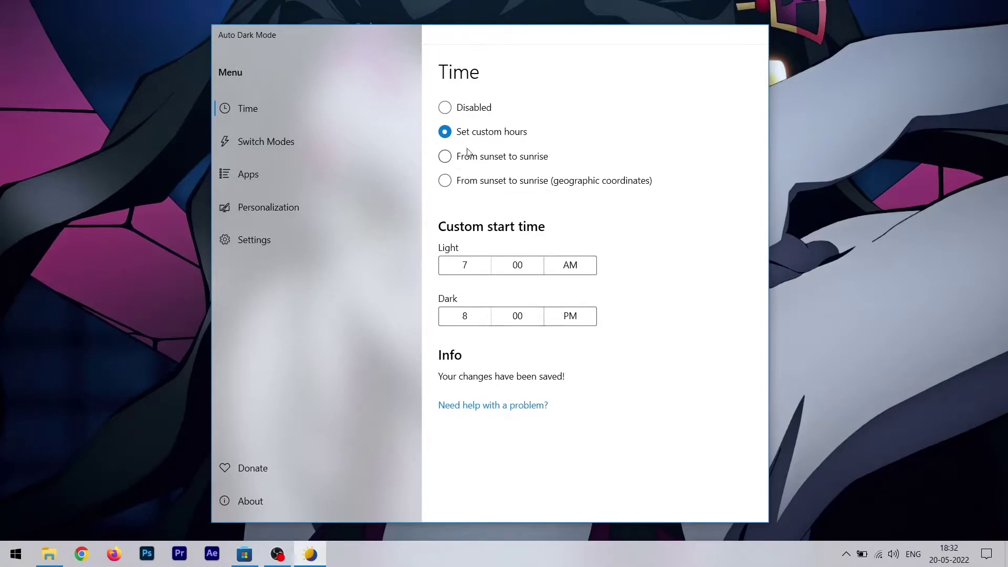
Step: Choose From sunset to sunrise and dismiss the app's location permission settings
click(446, 158)
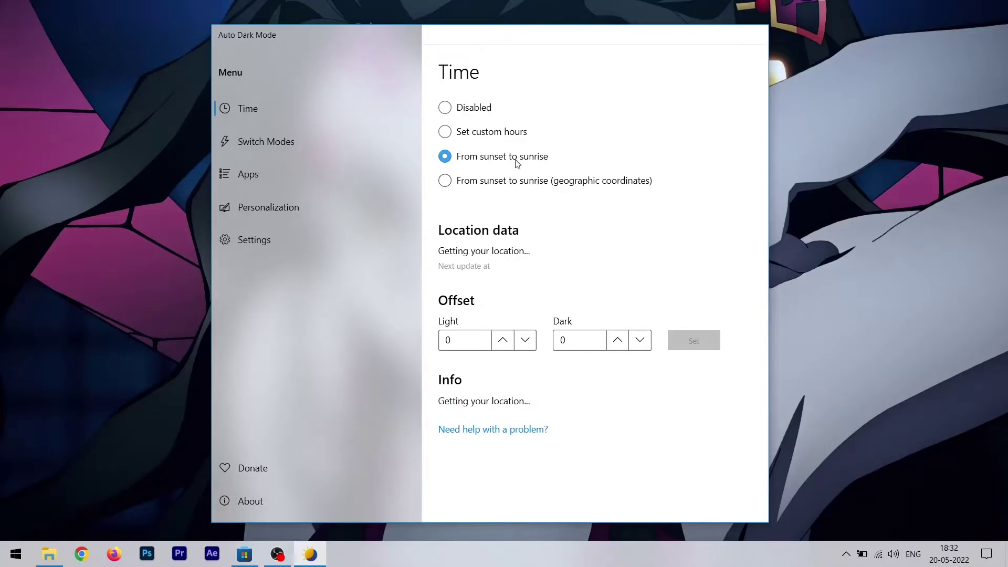
click(547, 267)
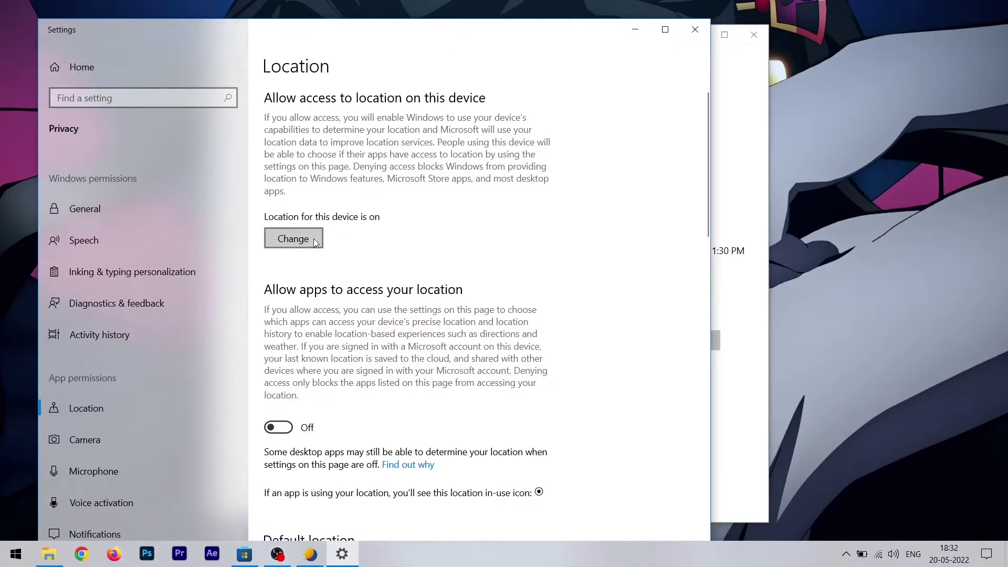
click(695, 30)
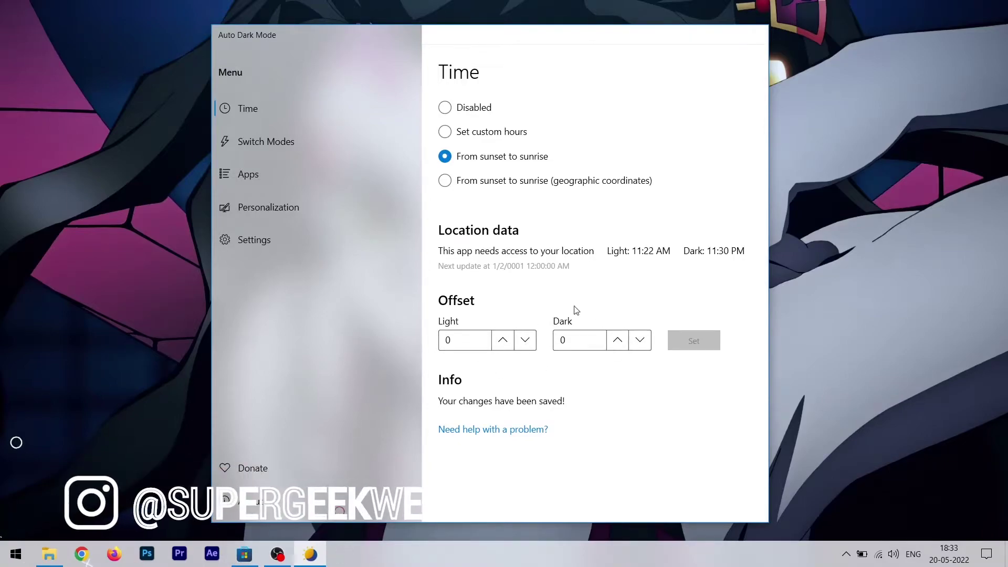
Step: Use geographic-coordinates sunset mode and select the latitude and longitude on LatLong.net
click(445, 181)
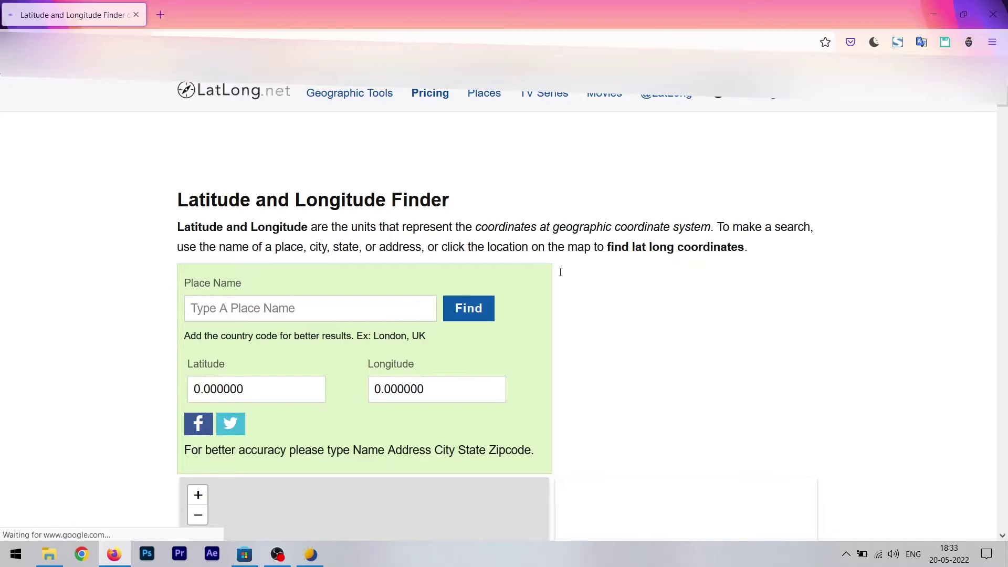
scroll(999, 108, down, 3)
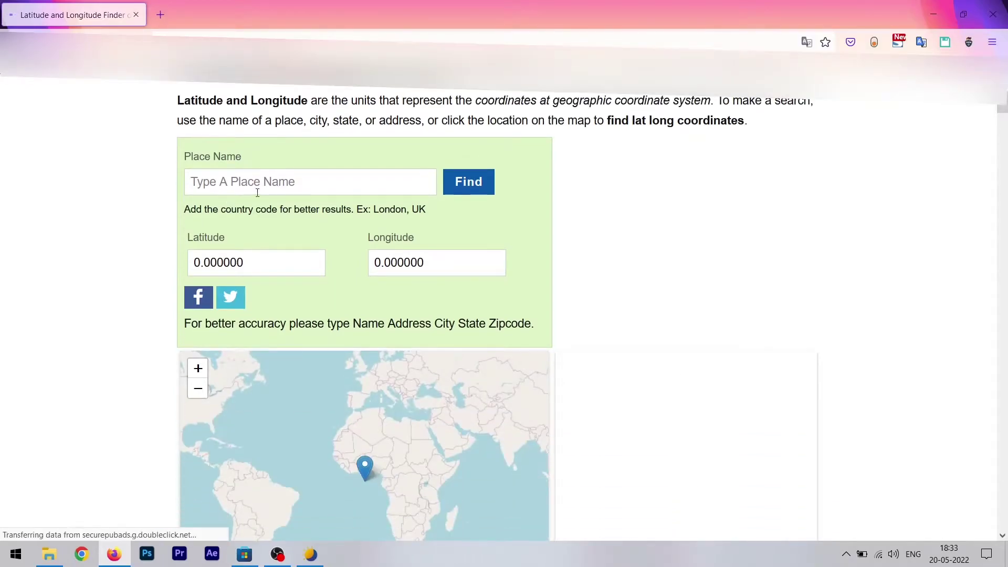
click(257, 192)
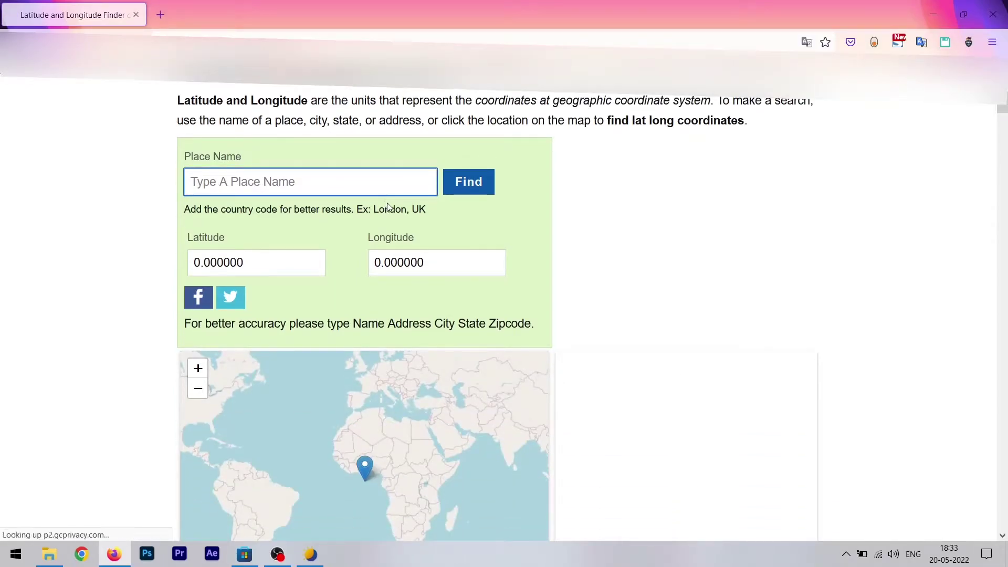
drag(193, 263, 251, 261)
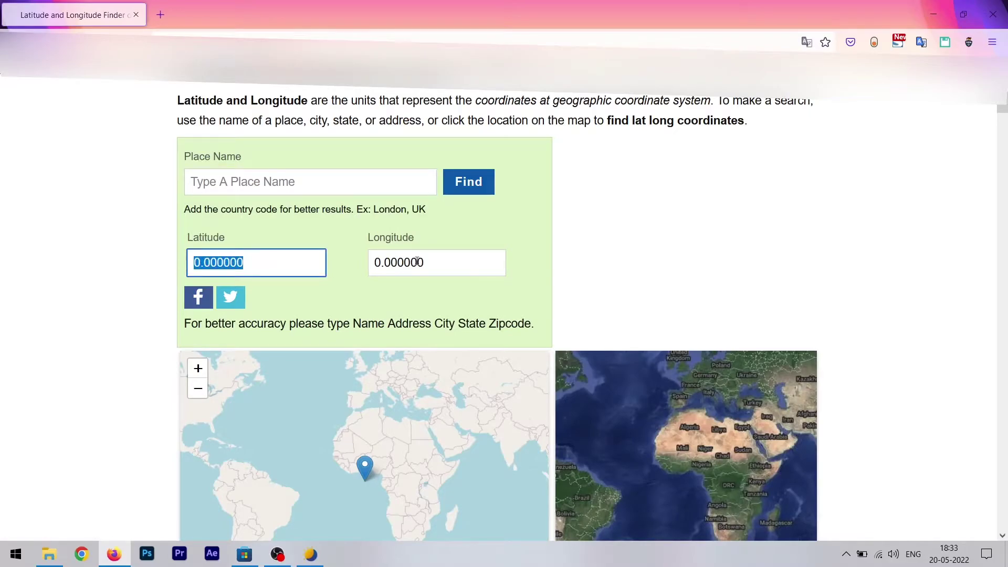
drag(374, 264, 498, 263)
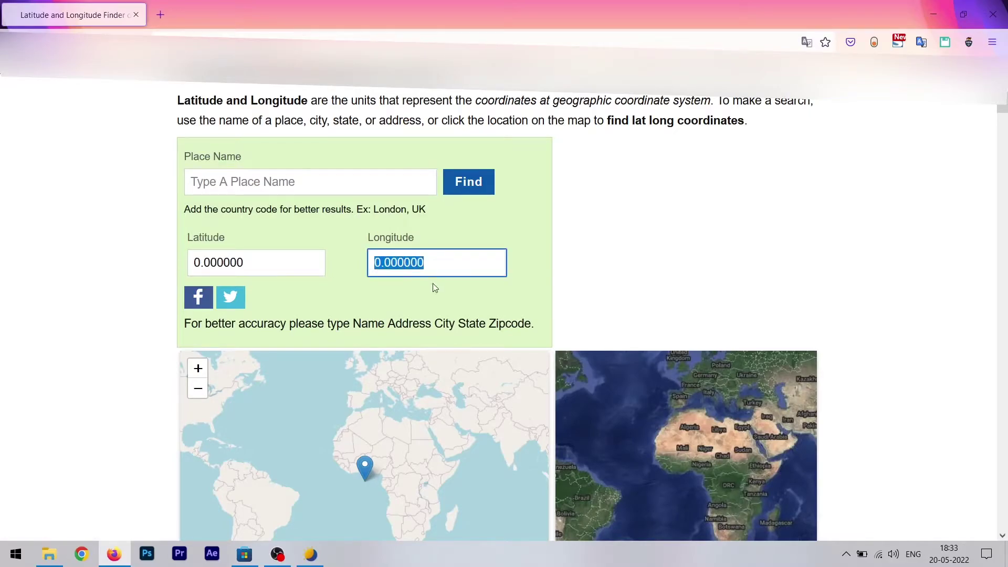
Step: Return to Auto Dark Mode's latitude field, then view the Switch Modes conditions and hotkeys
click(931, 14)
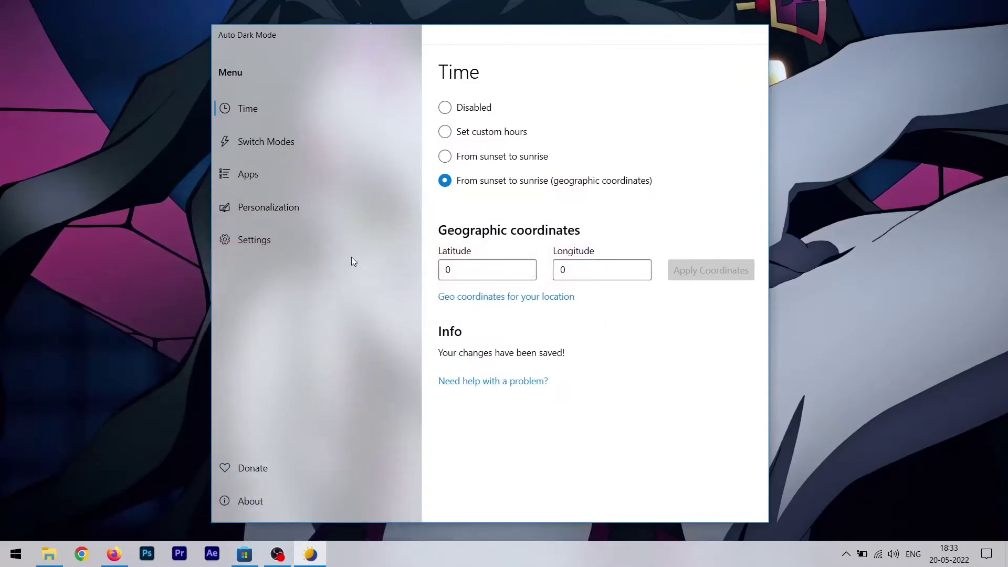
click(504, 269)
click(310, 140)
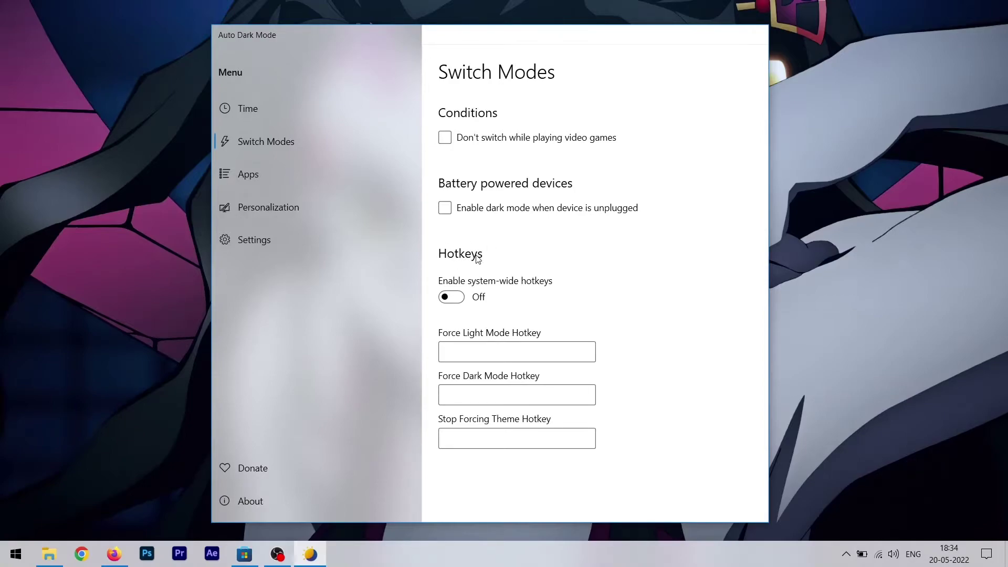
Step: Assign Shift+Alt+S as the Force Light Mode hotkey, then clear it again
click(489, 352)
key(shift+alt+s)
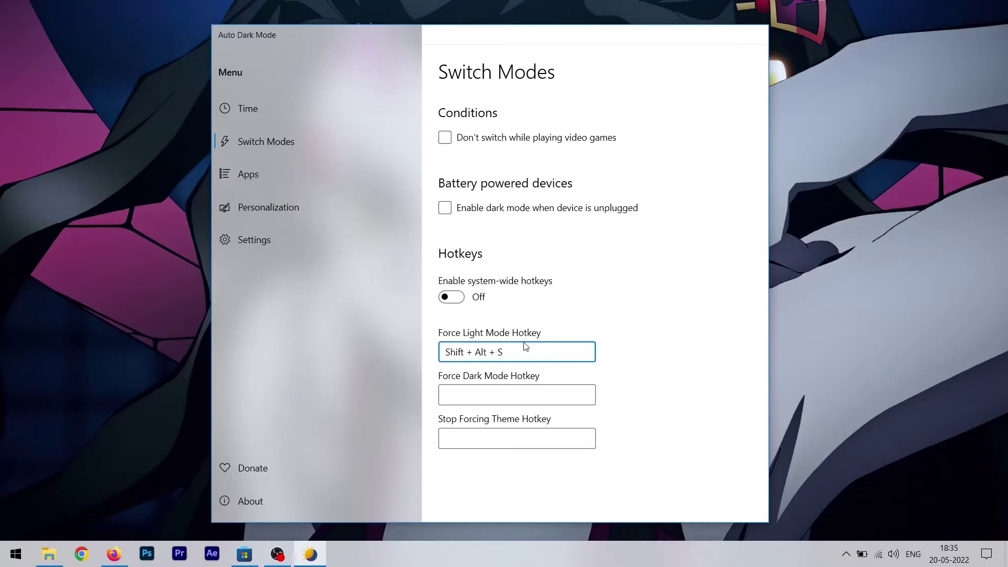
drag(525, 346, 427, 358)
key(BackSpace)
Step: Open the Apps page and inspect the apps theme choices, leaving Adapt to system
click(306, 182)
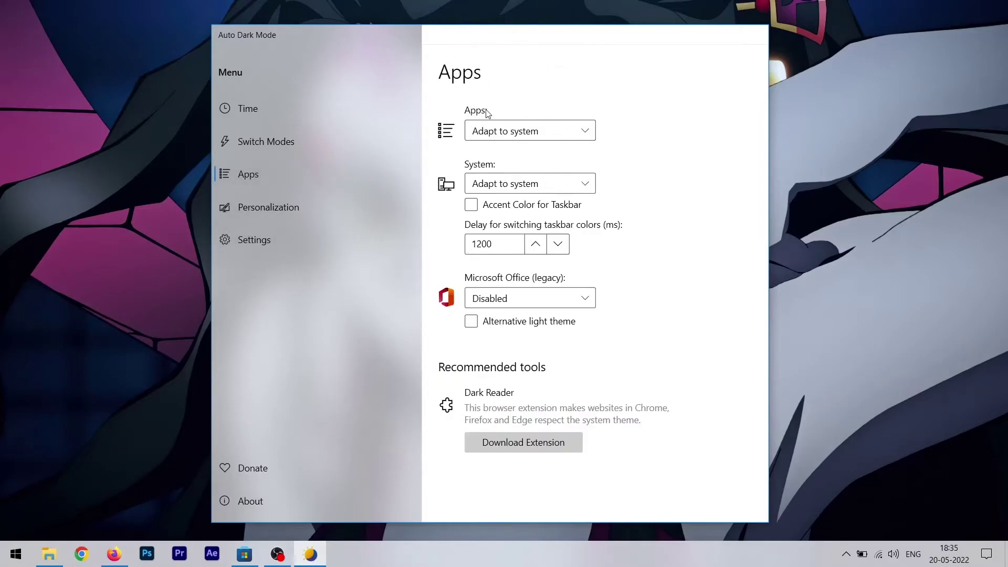
click(511, 131)
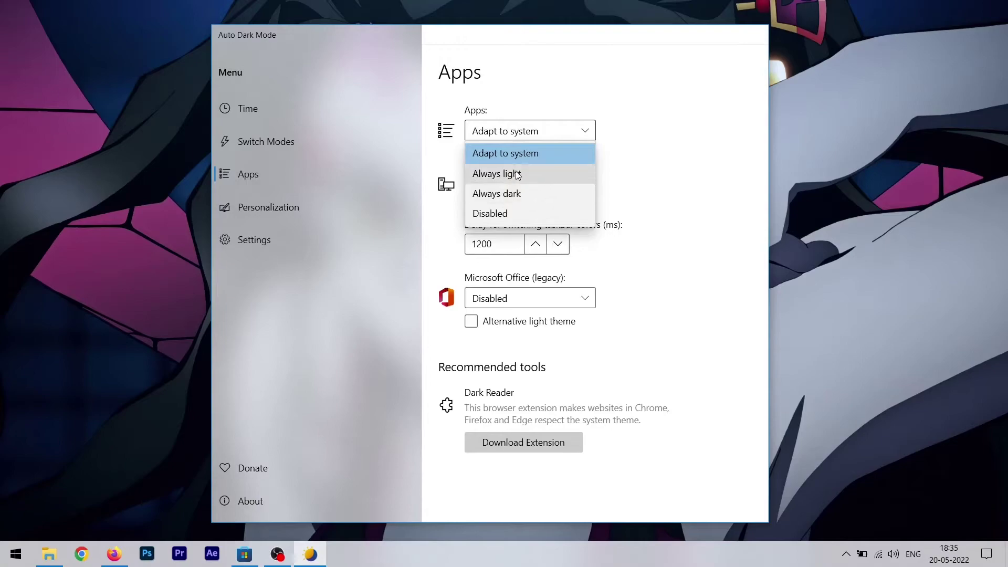
click(662, 146)
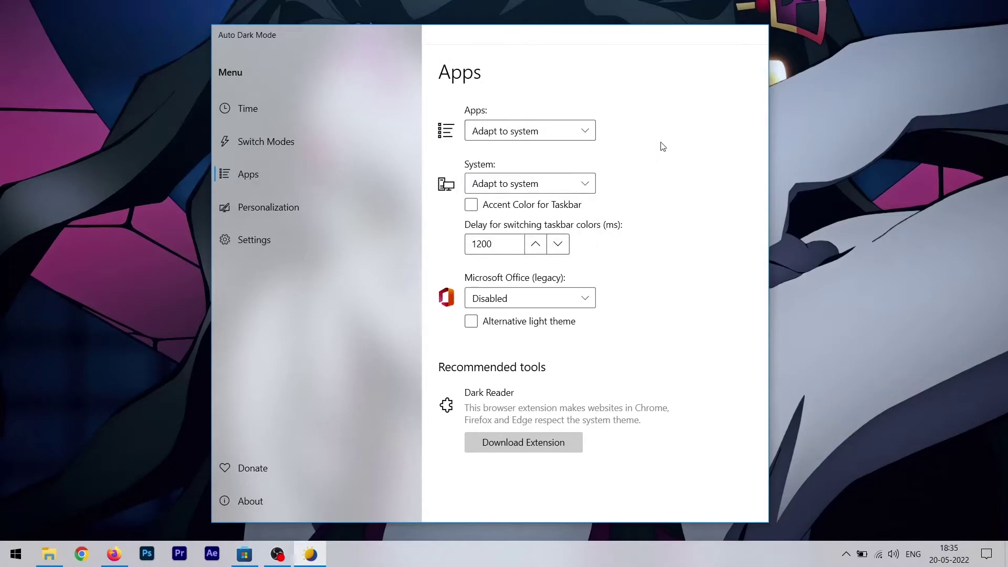
click(563, 136)
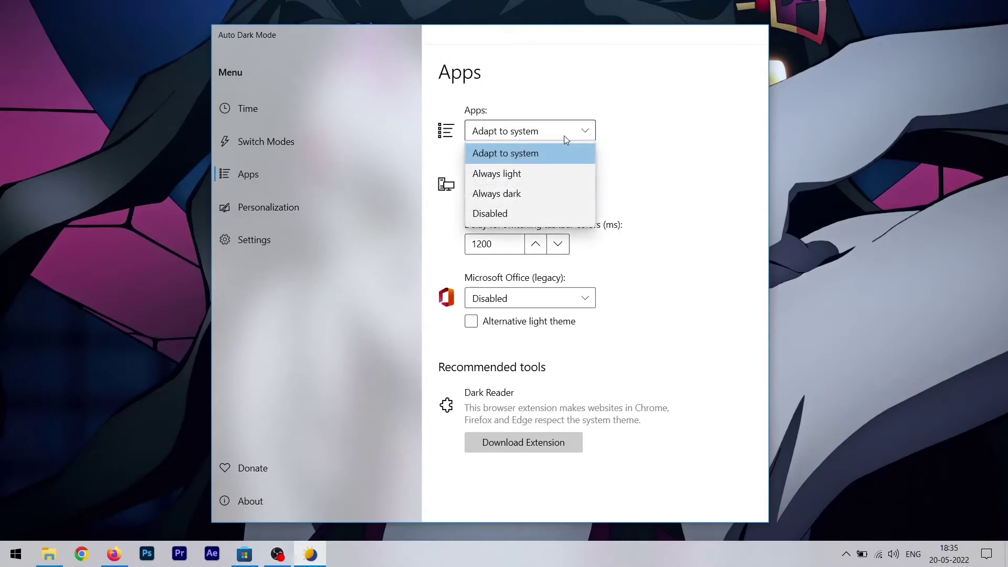
click(630, 155)
click(556, 128)
click(650, 131)
Step: Inspect the System and Microsoft Office theme choices, leaving Office Disabled
click(540, 183)
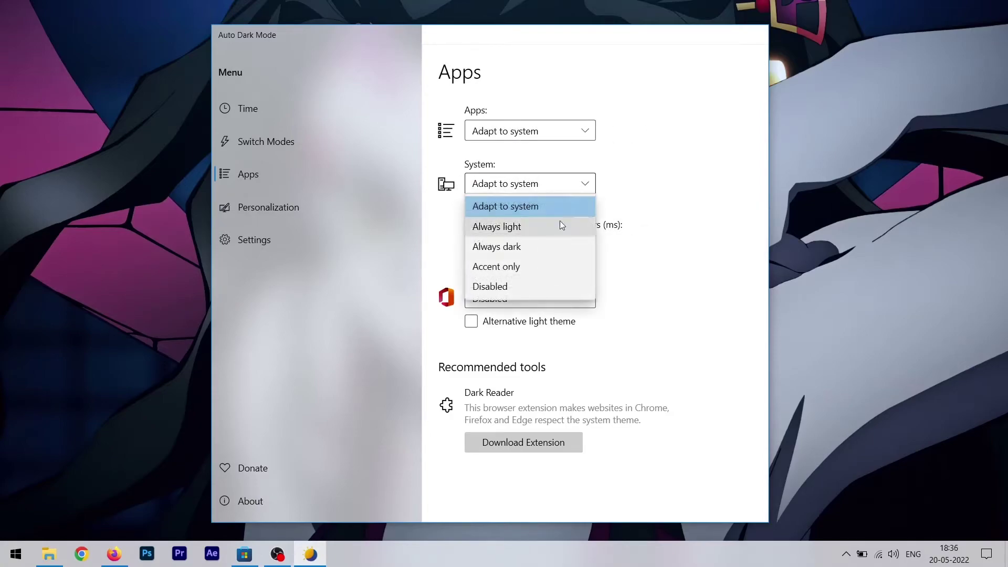
click(721, 242)
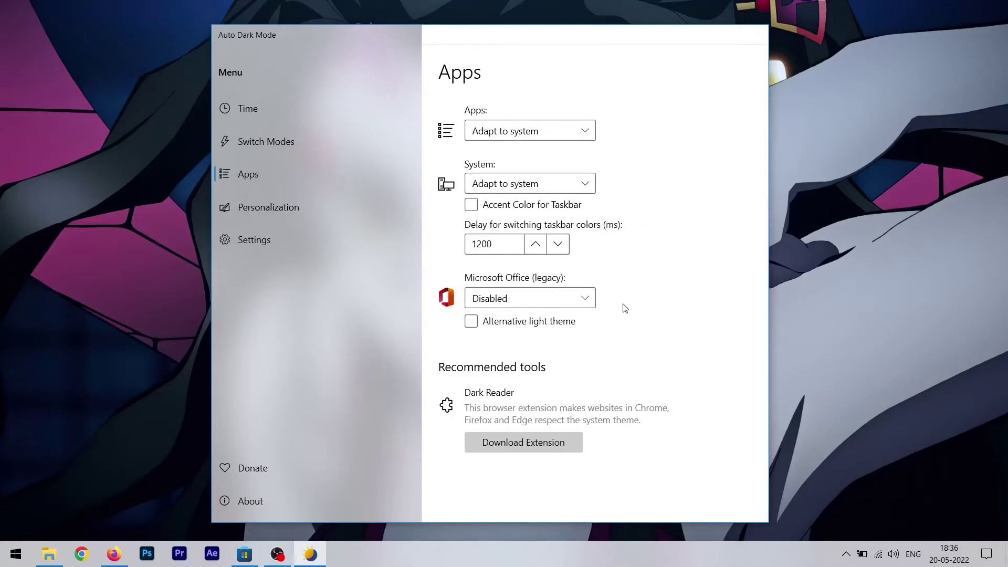
click(581, 297)
click(663, 287)
click(561, 294)
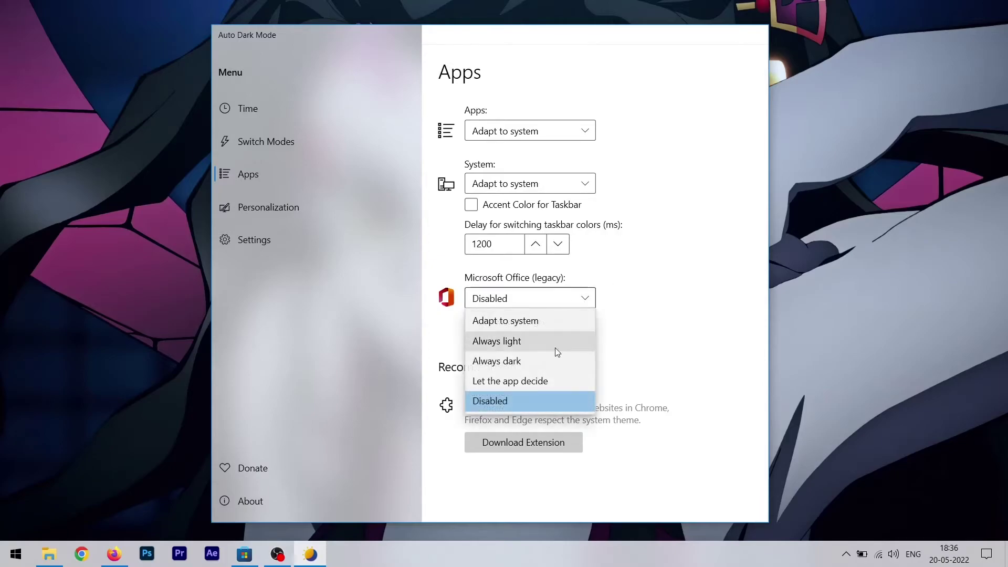
click(710, 341)
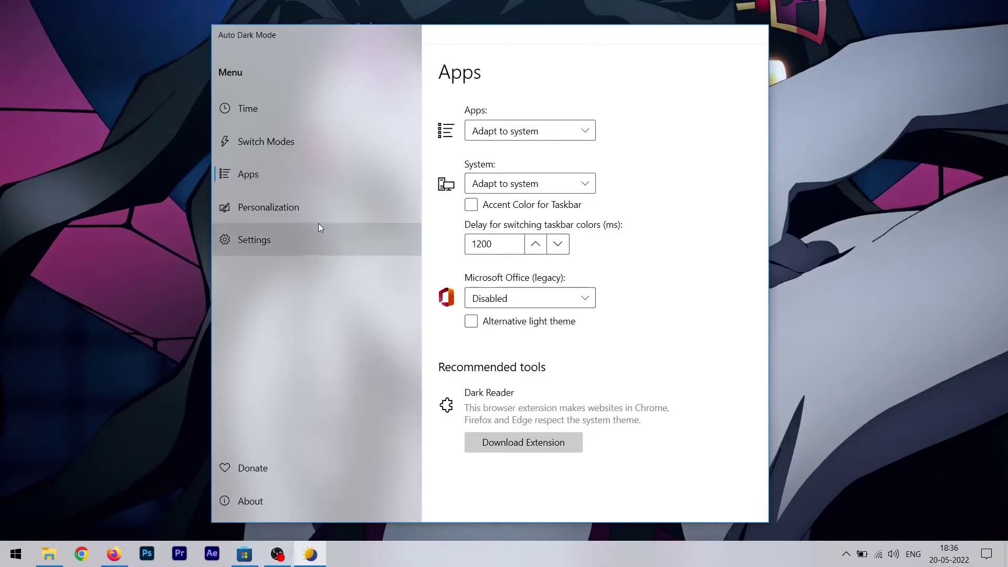
Step: Open the Personalization page to view the Pick a wallpaper and Pick a theme options
click(338, 209)
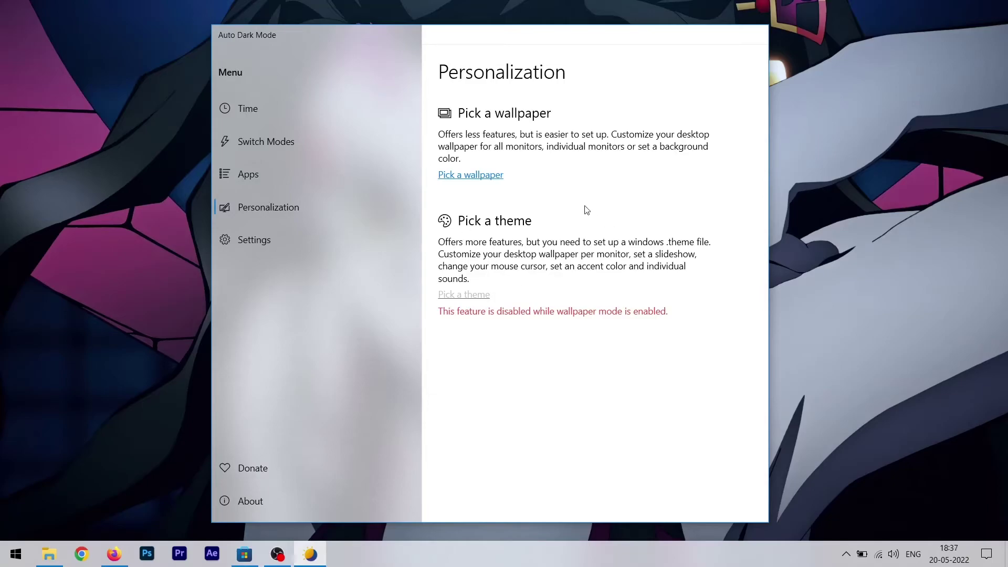
Step: Open Settings, scroll through the Updates, Config and Autostart sections, then back to the top
click(292, 242)
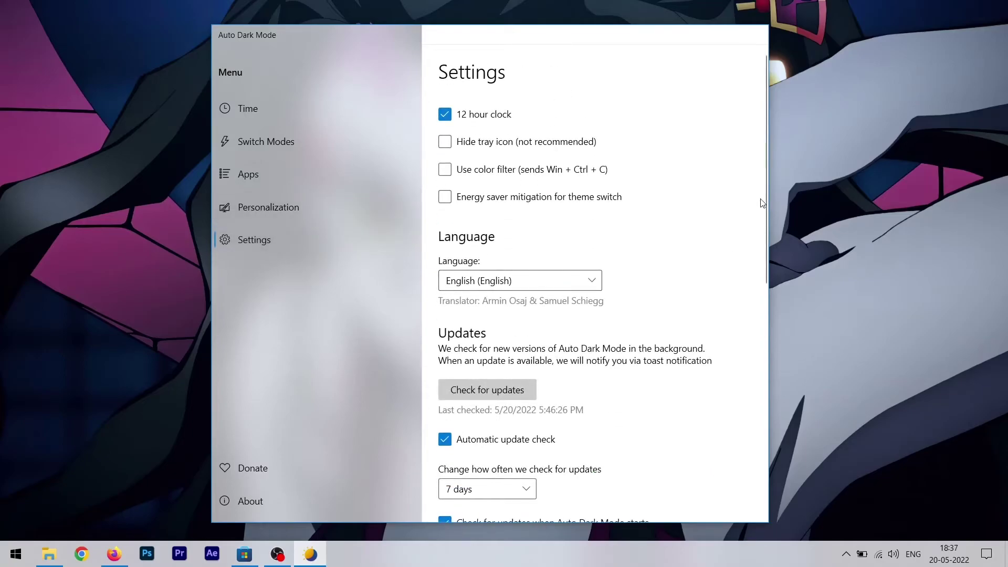
mouse_move(765, 196)
mouse_down()
mouse_move(763, 398)
mouse_move(763, 205)
mouse_up()
mouse_move(449, 206)
scroll(720, 219, down, 3)
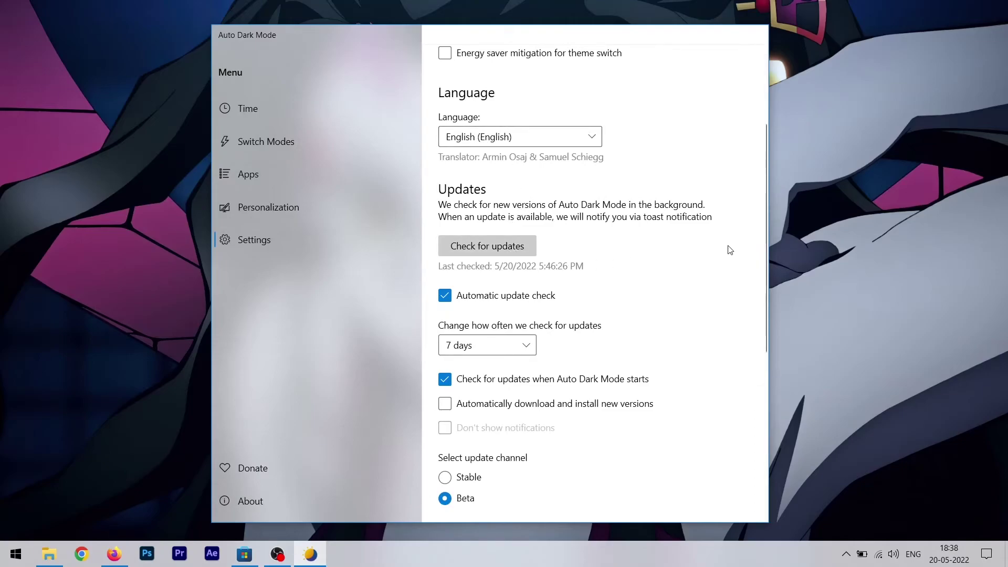
drag(765, 234, 763, 279)
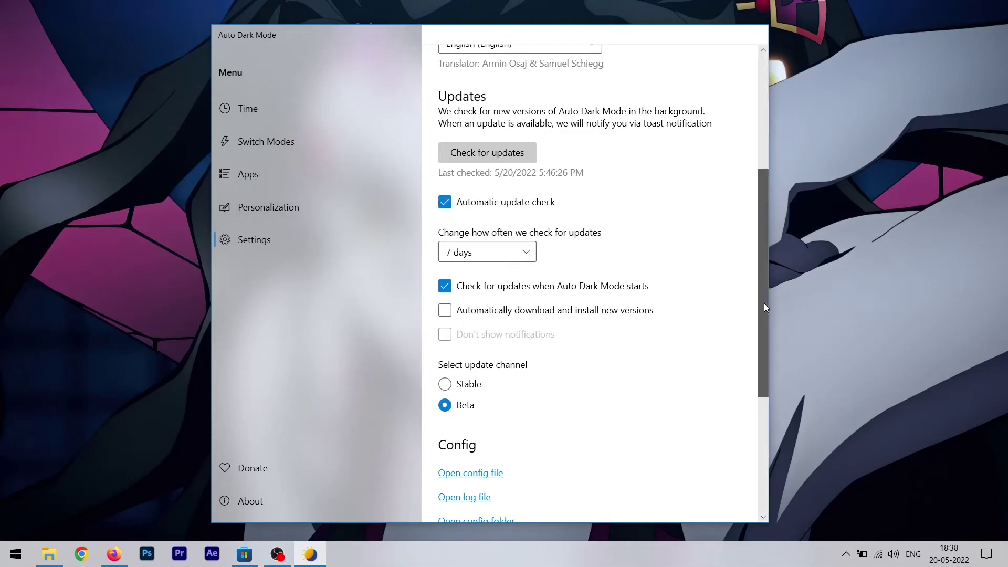
drag(763, 304, 763, 363)
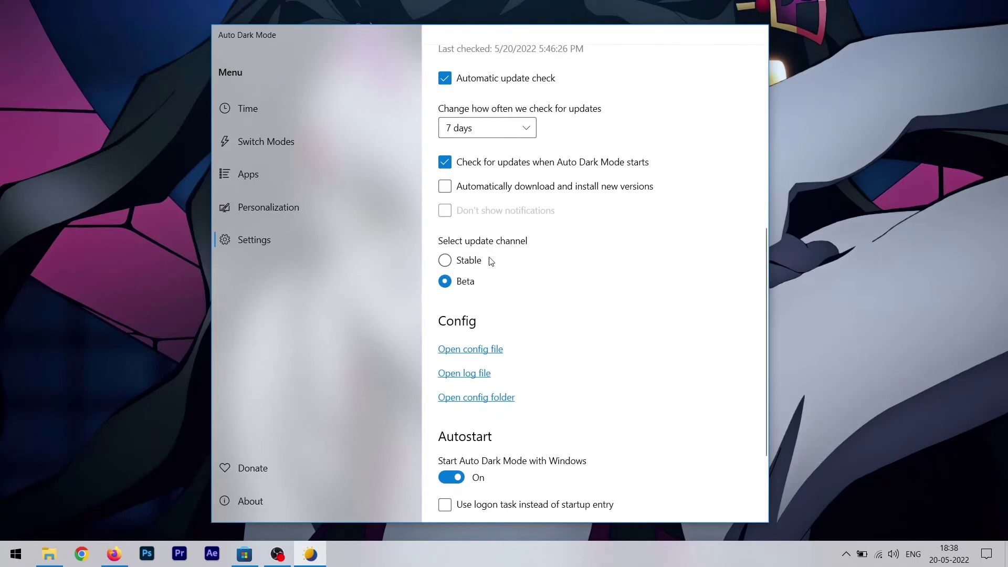
drag(761, 342, 759, 398)
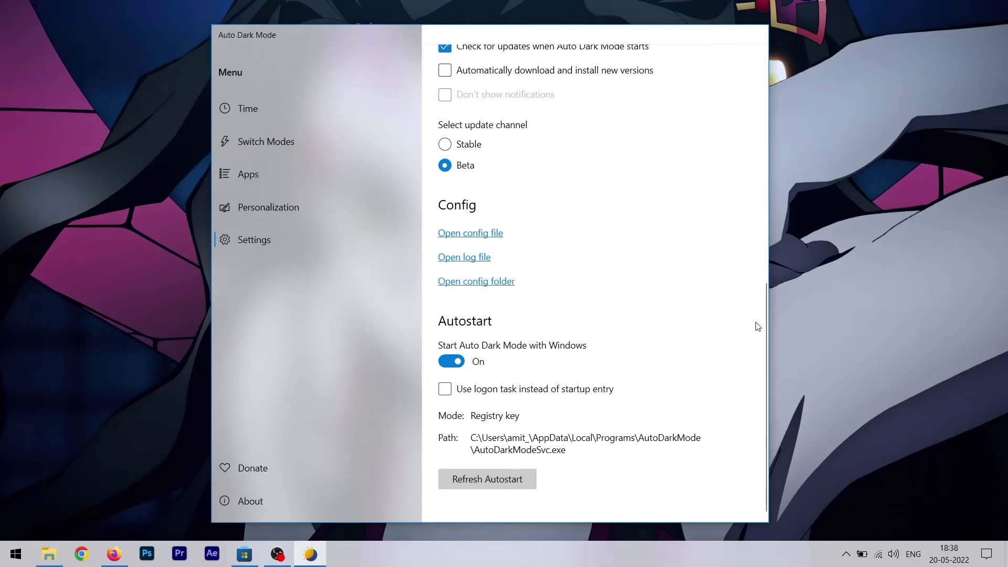
drag(764, 345, 770, 96)
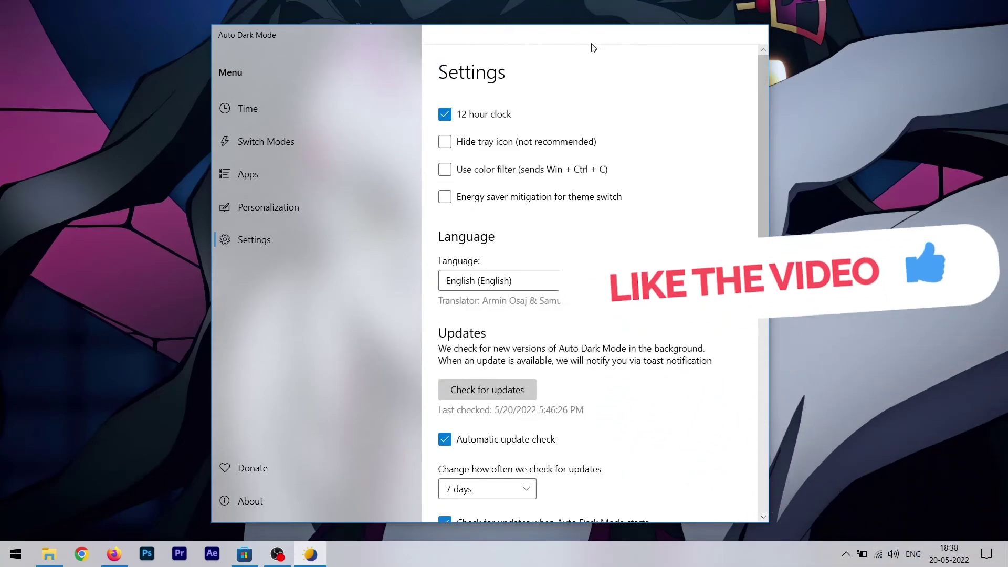
drag(593, 48, 596, 37)
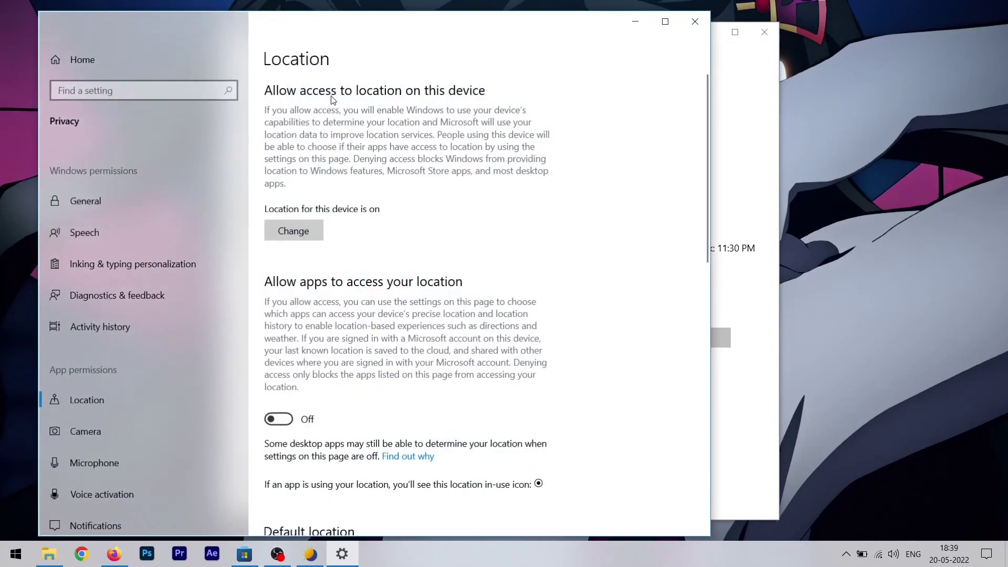
Step: Move the Location settings window aside, then close it and the Auto Dark Mode window
drag(361, 21, 536, 45)
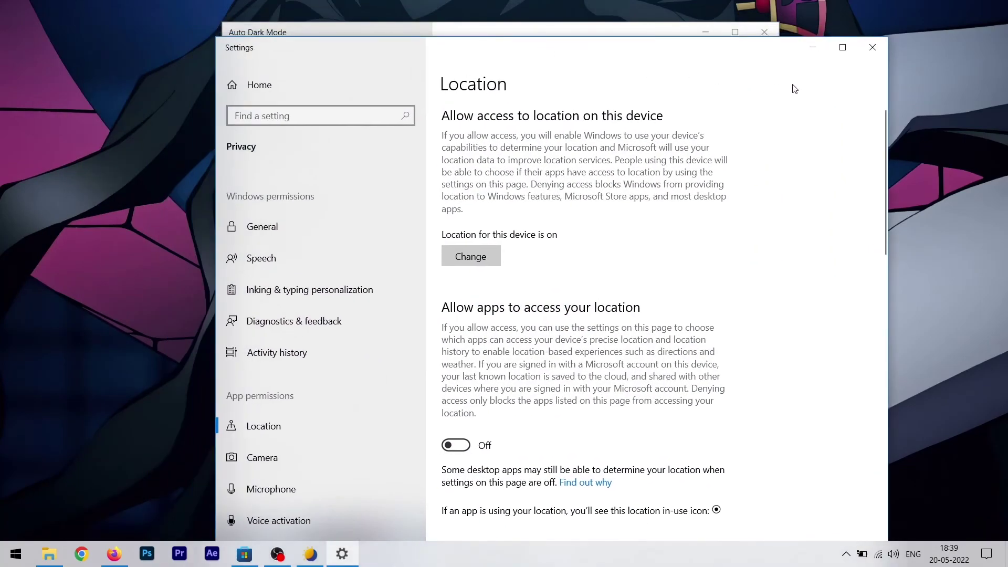
click(854, 39)
click(764, 30)
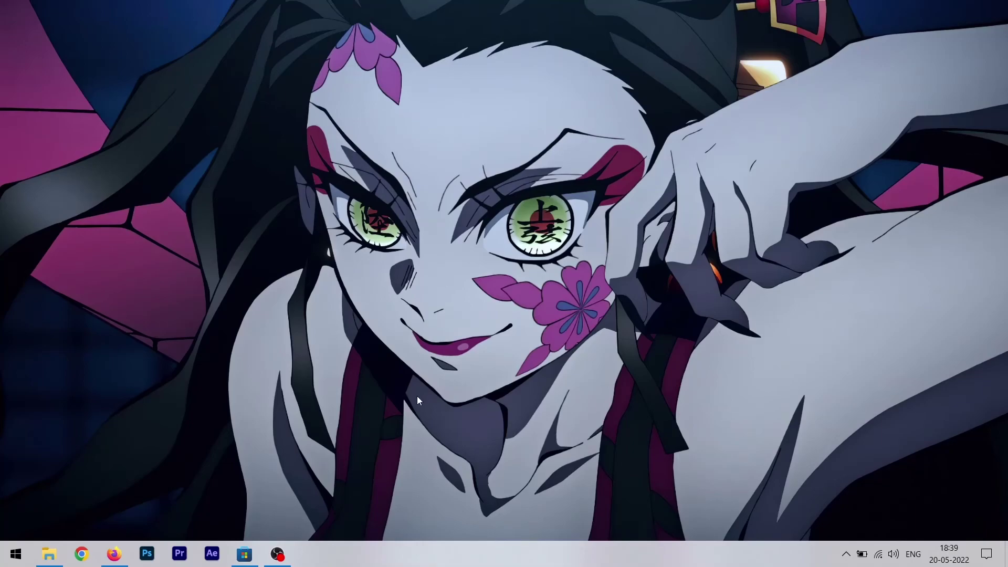
Step: Restore the Microsoft Store window showing the Auto Dark Mode page
click(244, 554)
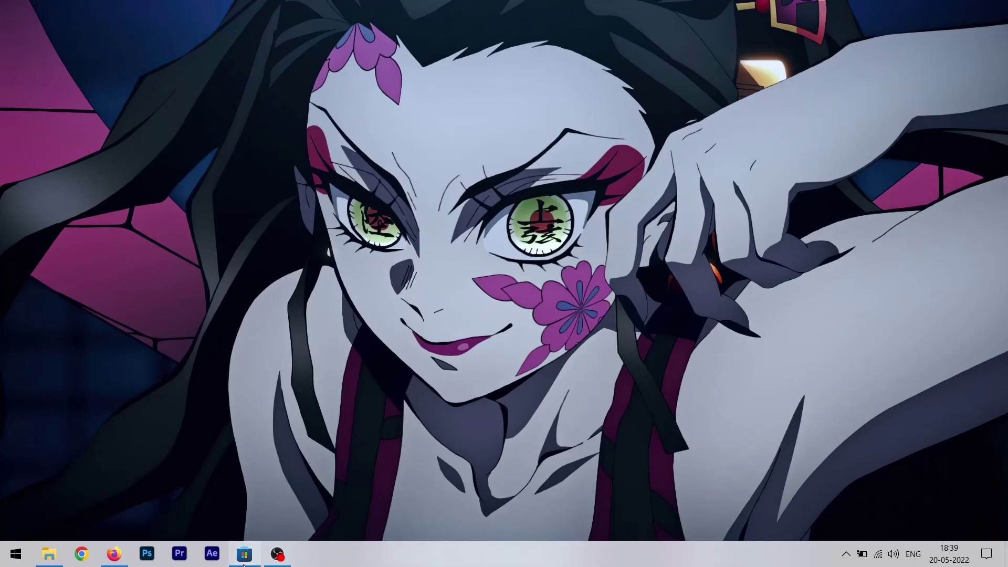